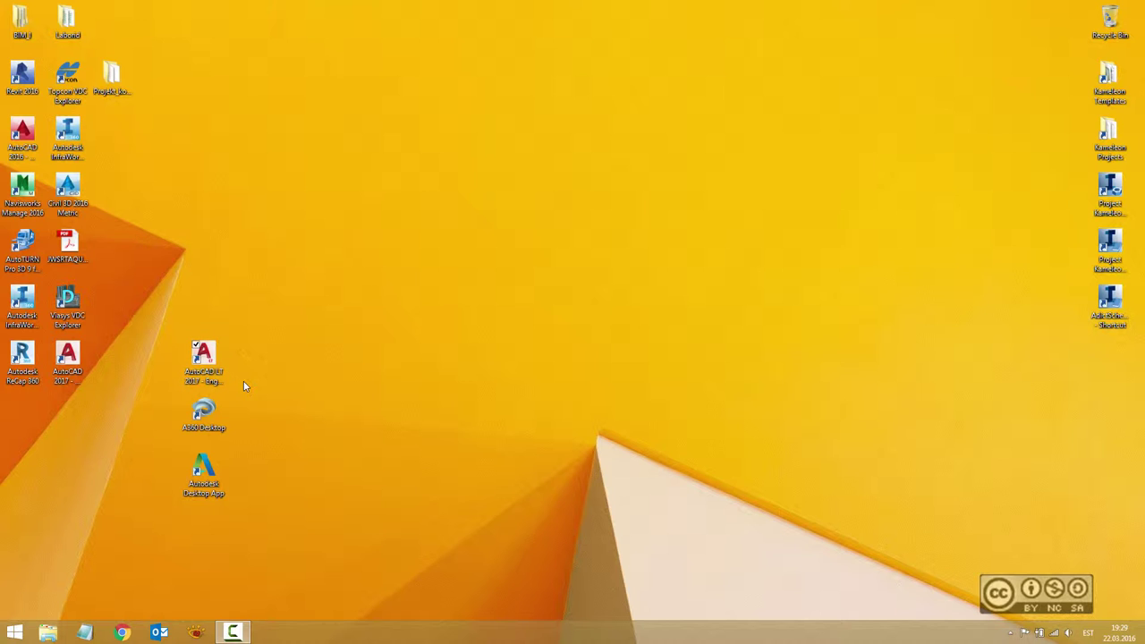
- Launch AutoCAD LT 2017 from its desktop shortcut to reach the Let's Get Started license dialog
{"action": "left_click", "coordinate": [208, 357]}
{"action": "double_click", "coordinate": [207, 358]}
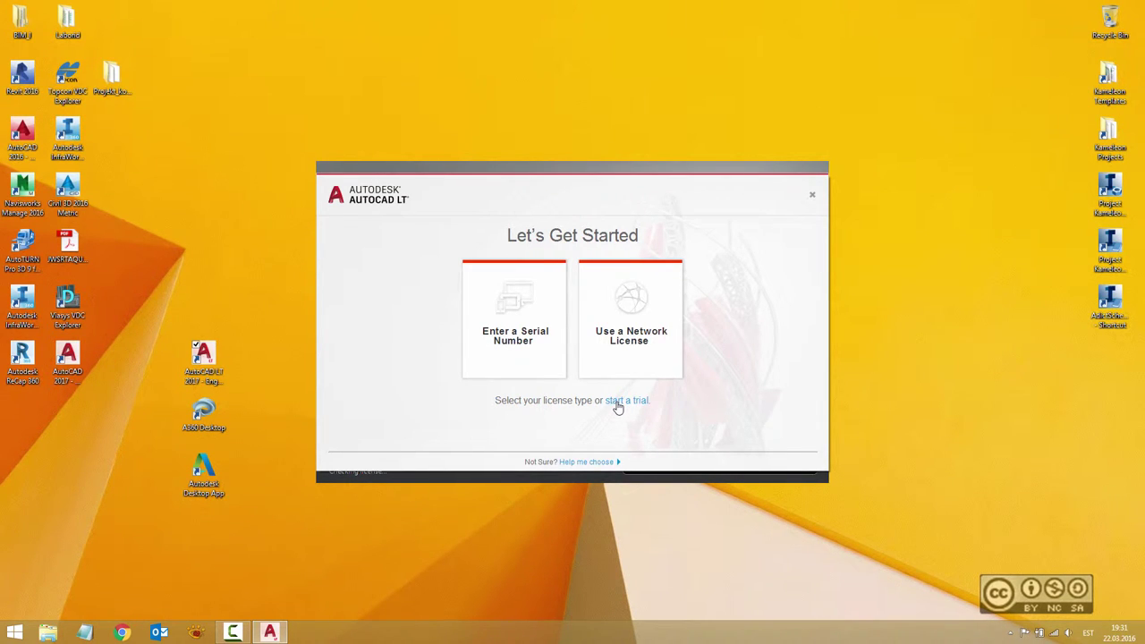
- Start the 30-day trial and close the 30 DAYS LEFT notice
{"action": "left_click", "coordinate": [619, 405]}
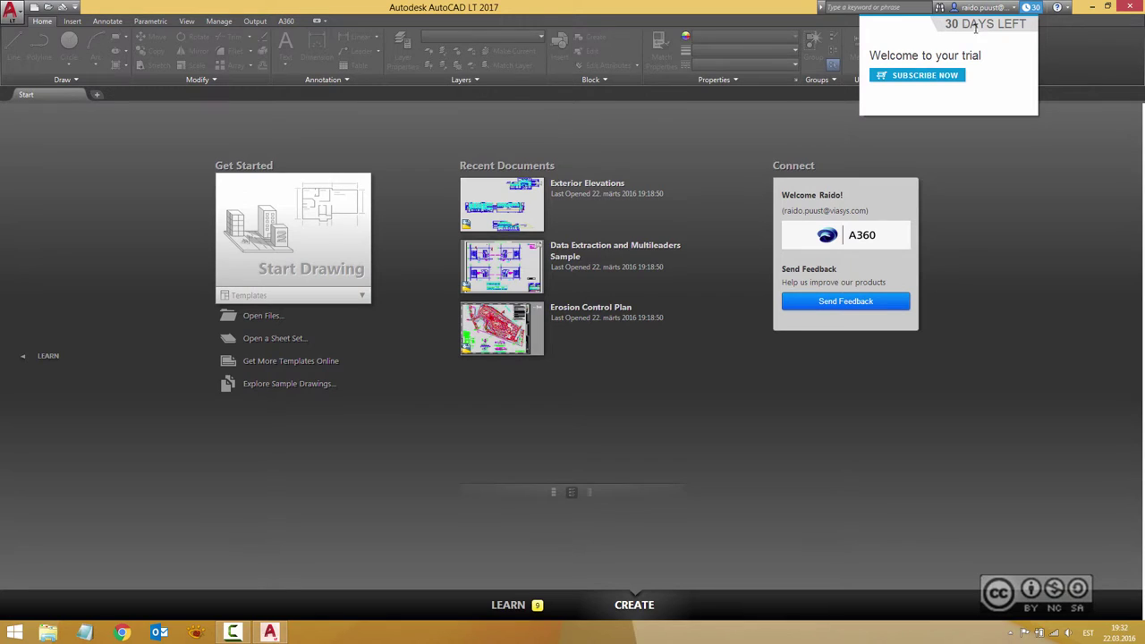
{"action": "left_click", "coordinate": [1035, 8]}
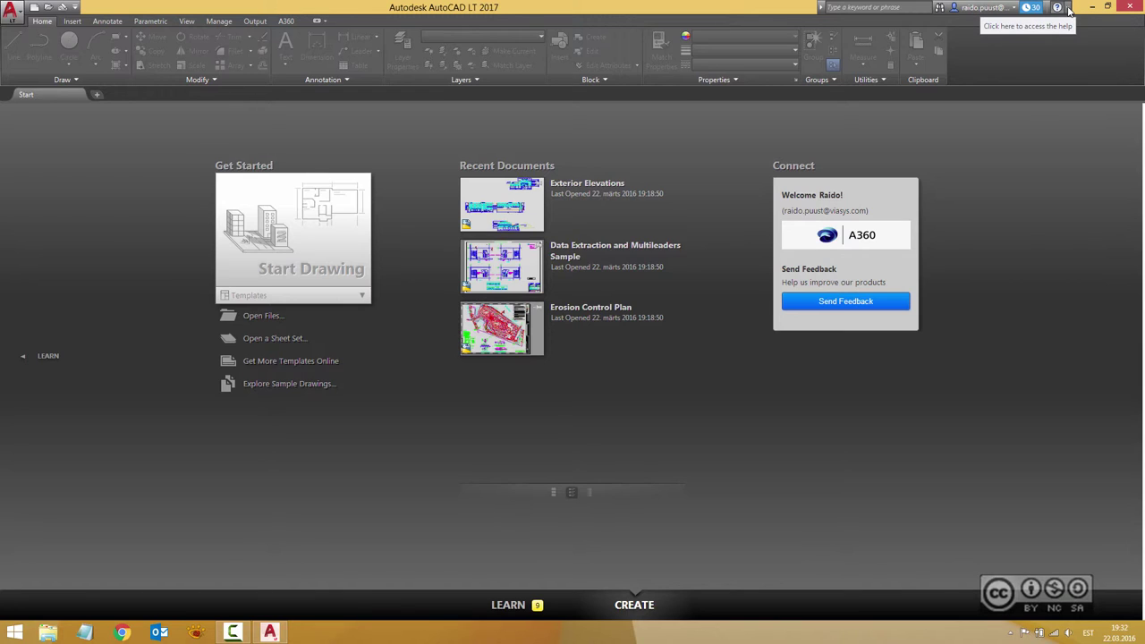
{"action": "left_click", "coordinate": [1068, 8]}
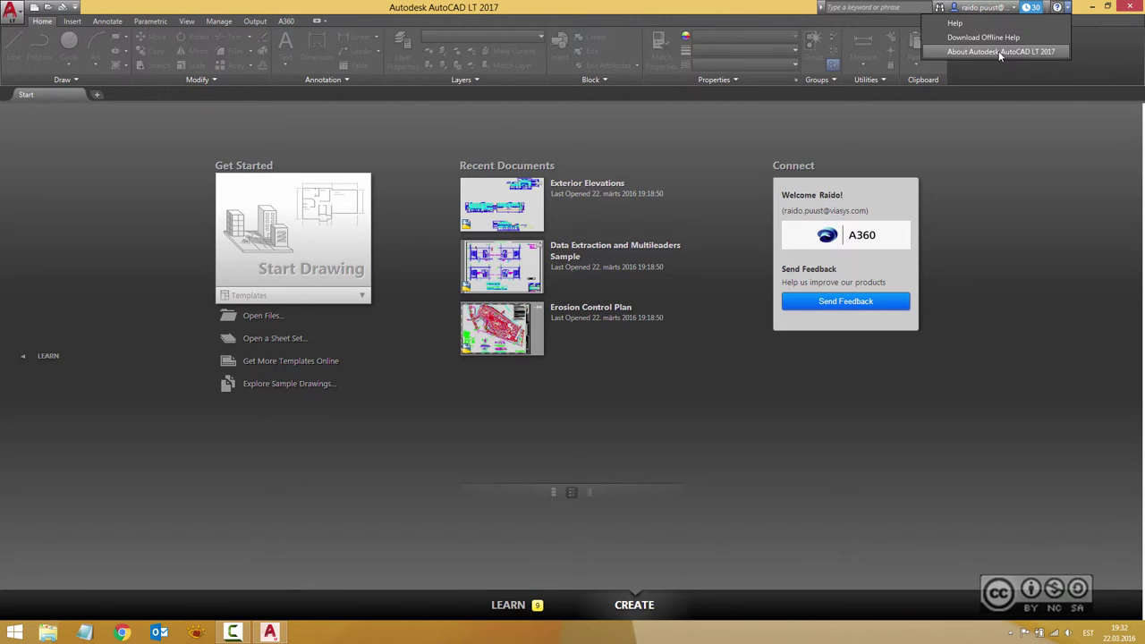
{"action": "left_click", "coordinate": [1047, 51]}
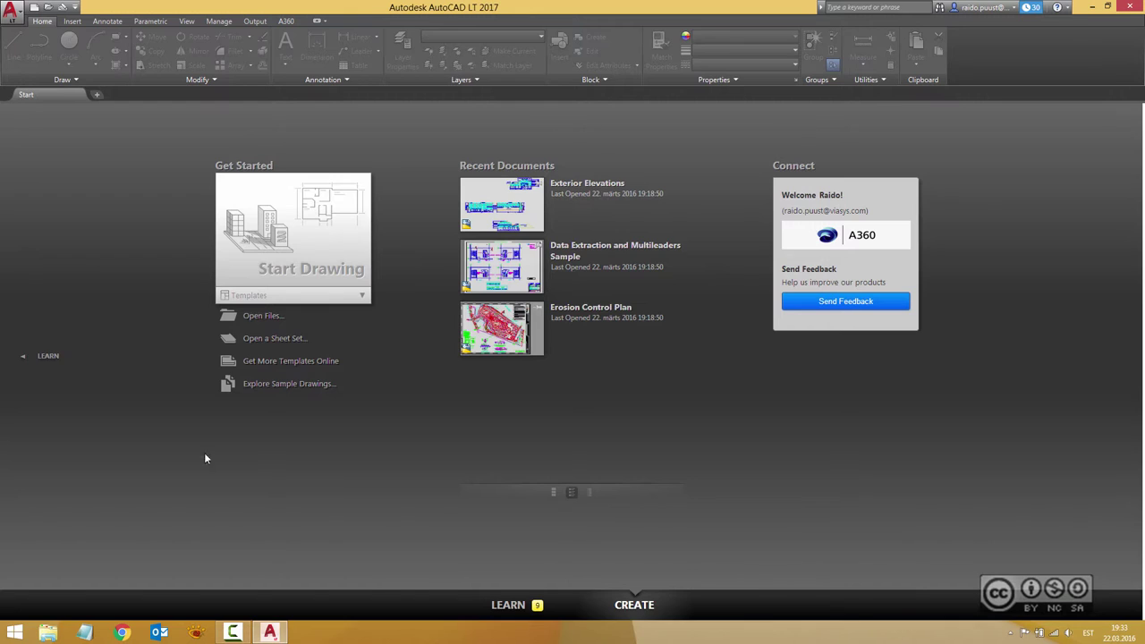
{"action": "left_click", "coordinate": [49, 358]}
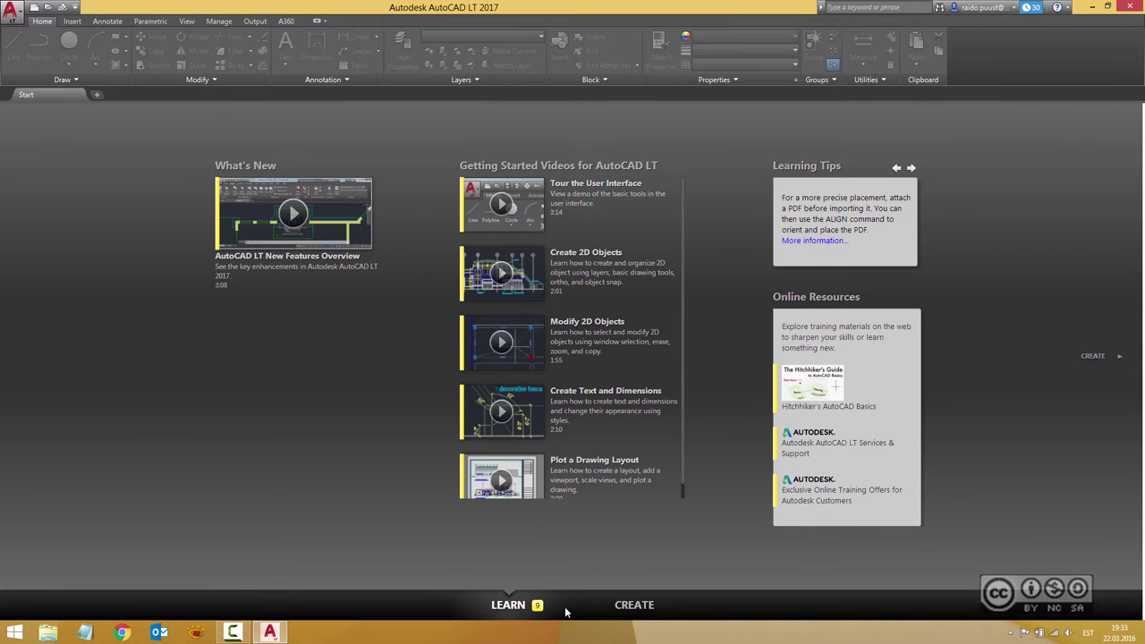
{"action": "left_click", "coordinate": [634, 604]}
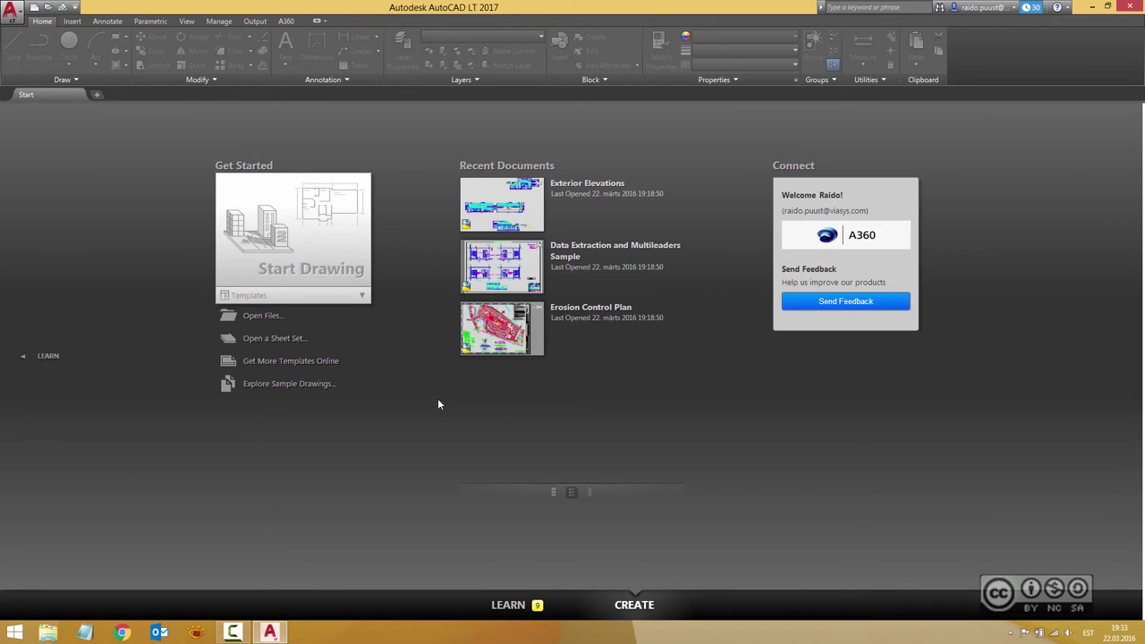
- View the trial license status under Help > About > Manage License
{"action": "left_click", "coordinate": [1067, 8]}
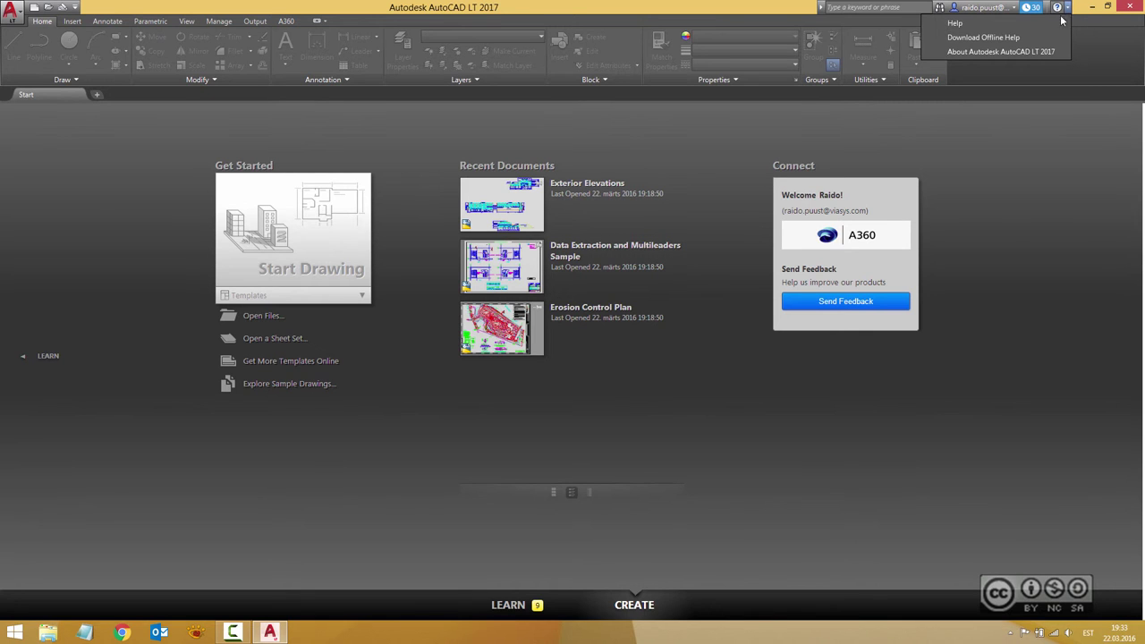
{"action": "left_click", "coordinate": [995, 52]}
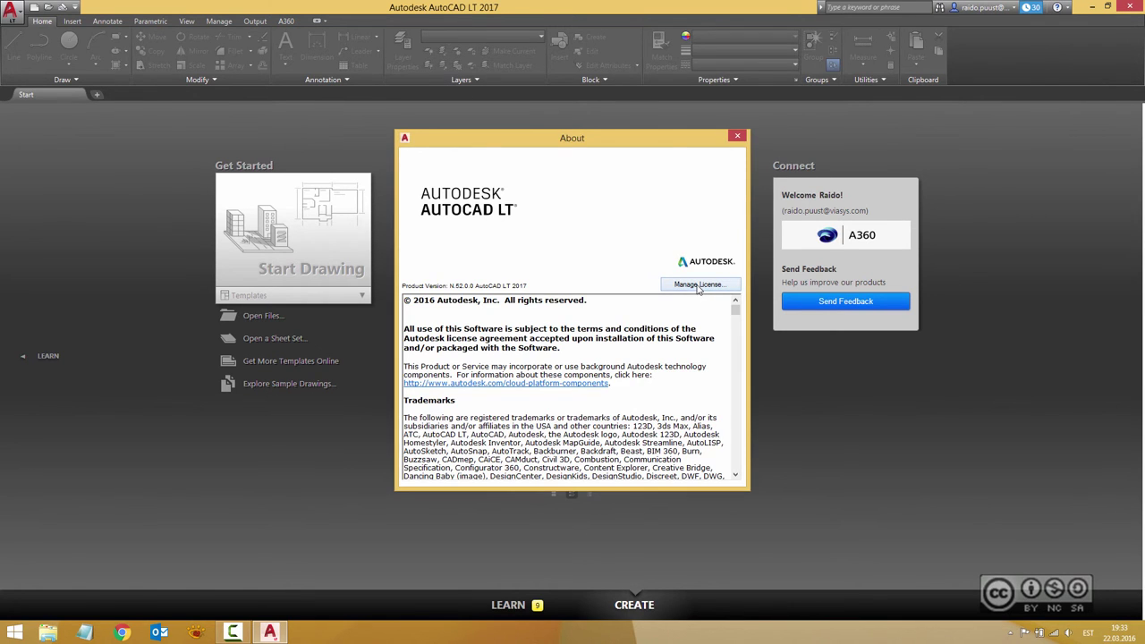
{"action": "left_click", "coordinate": [699, 284]}
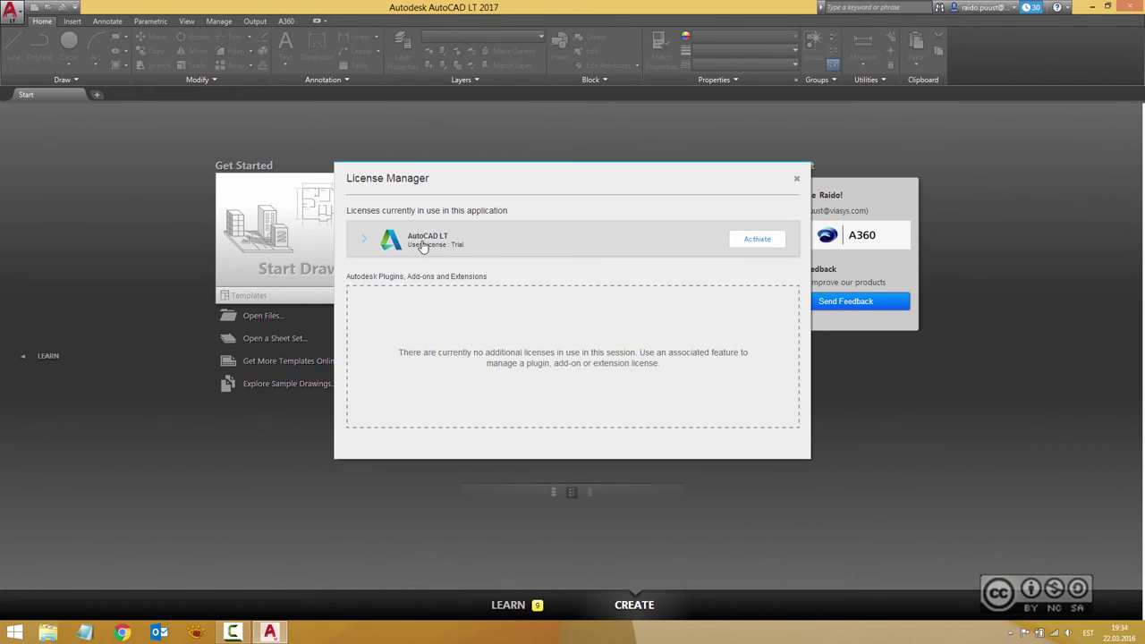
- Attempt to activate the license and dismiss the license-not-found warning
{"action": "left_click", "coordinate": [767, 242]}
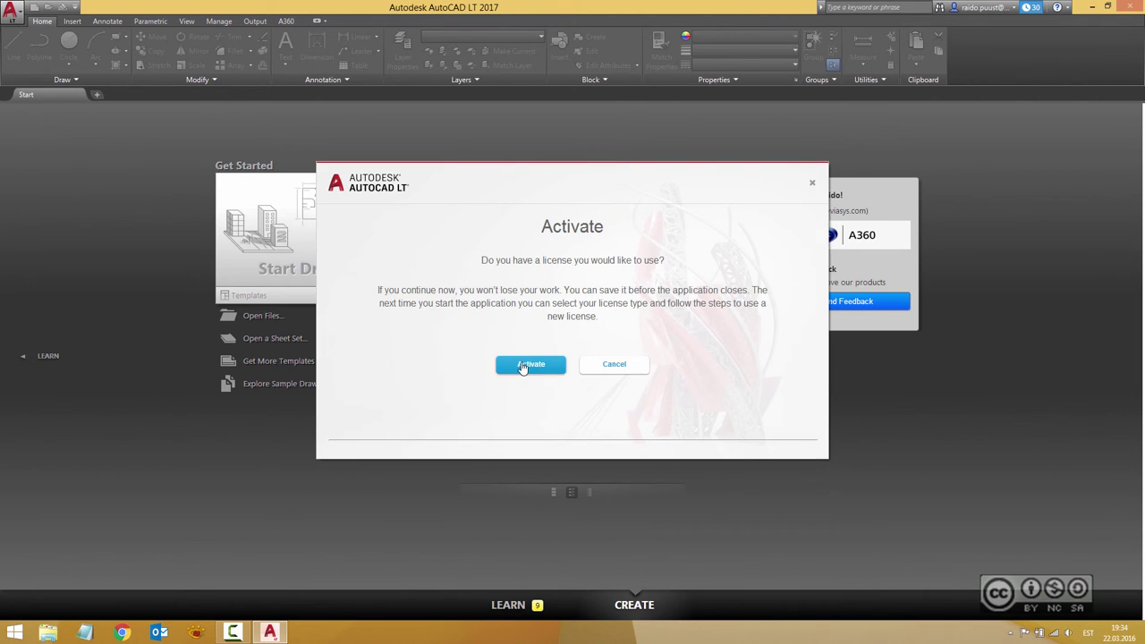
{"action": "left_click", "coordinate": [521, 368]}
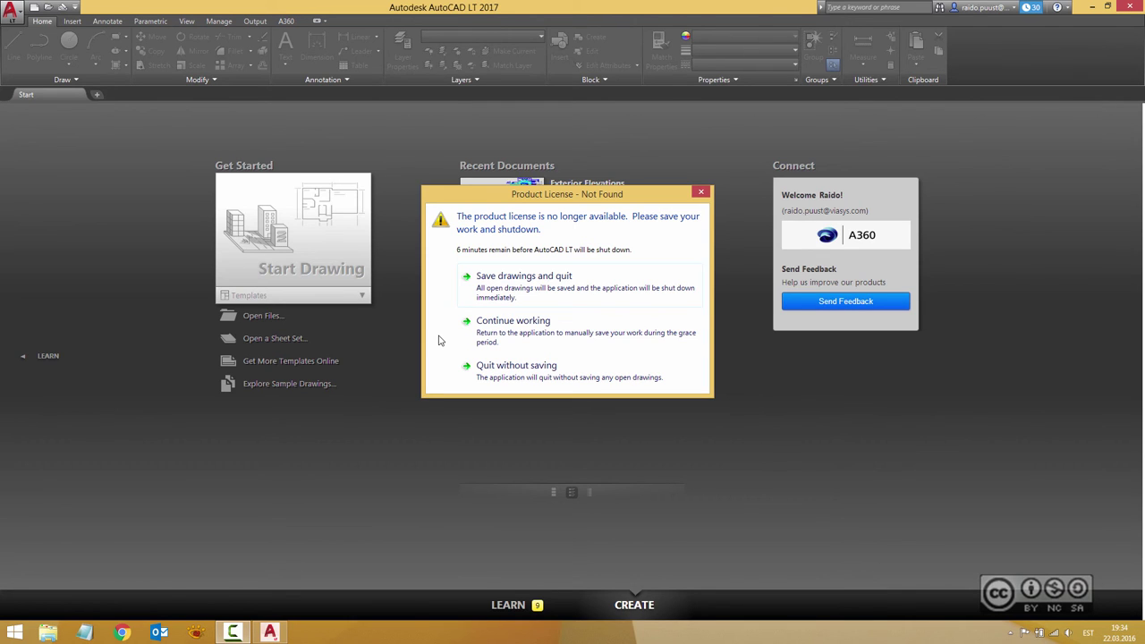
{"action": "left_click", "coordinate": [551, 374]}
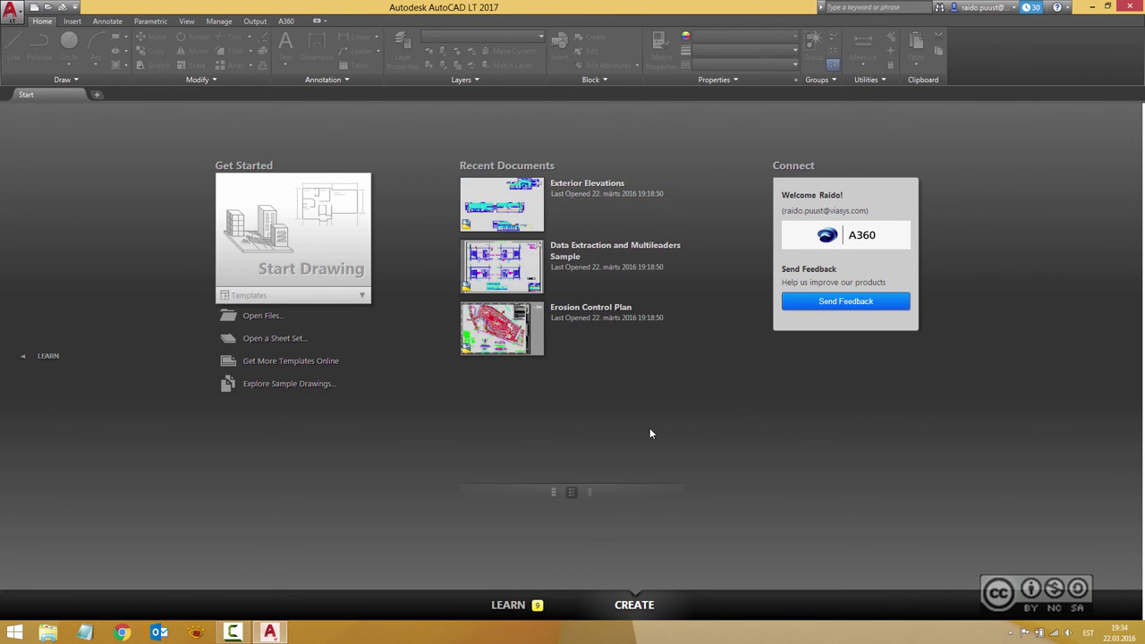